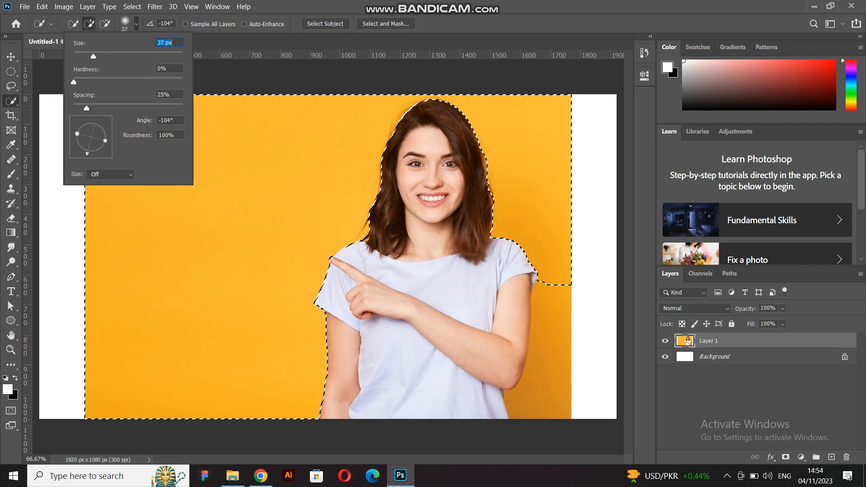
Extend the selection over the remaining yellow background beside the woman's arm, delete the selected background, and deselect
left_click_drag(555, 287, 555, 296)
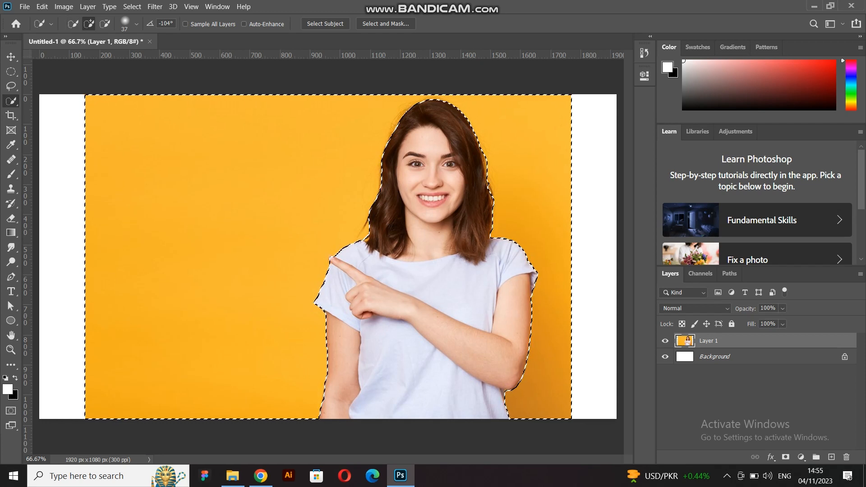
key("v")
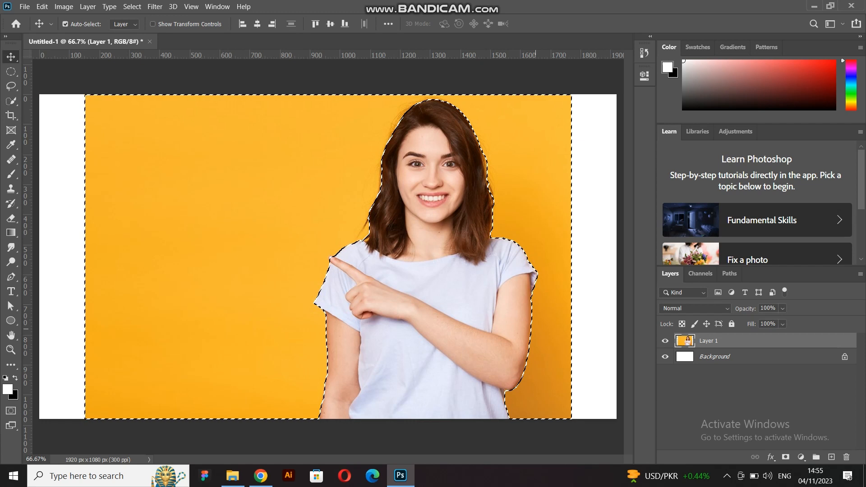
key("Delete")
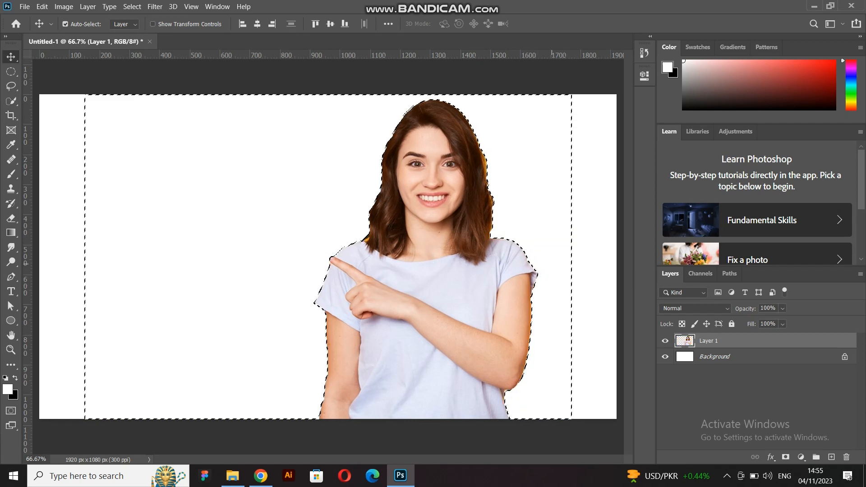
key("ctrl+d")
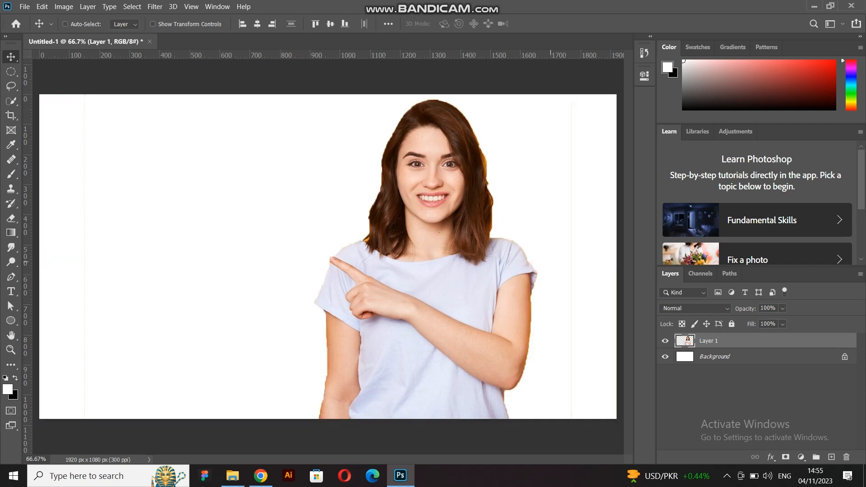
Move the cutout of the woman in the light shirt horizontally towards the canvas's right edge
key("ctrl")
key("ctrl")
left_click_drag(431, 289, 484, 289)
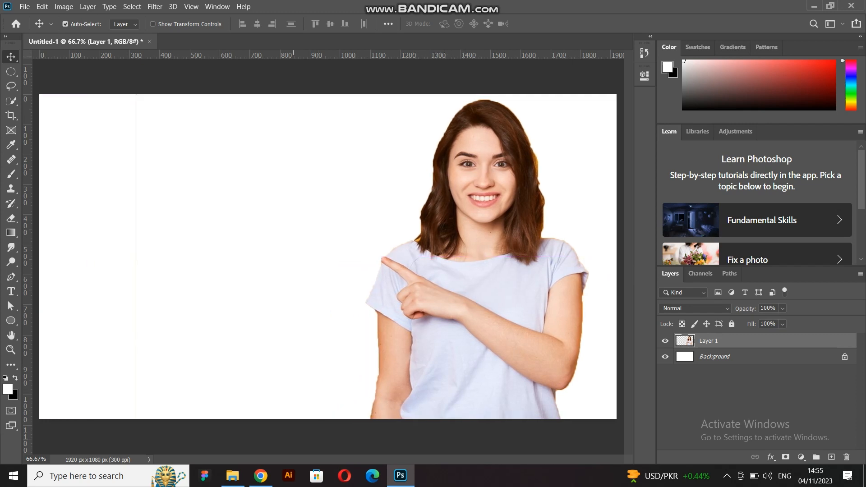
Switch to Chrome and copy the Freepik photo of the girl in a black t-shirt pointing sideways
left_click(260, 476)
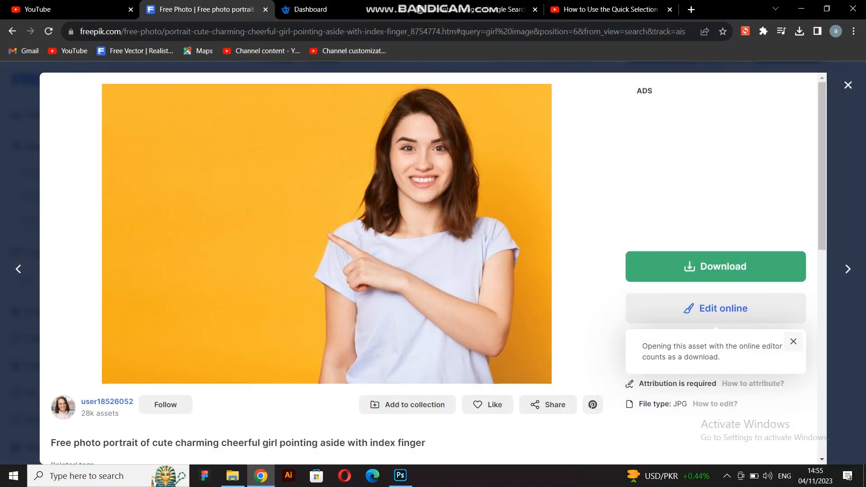
left_click(848, 85)
scroll(513, 298, "down", 5)
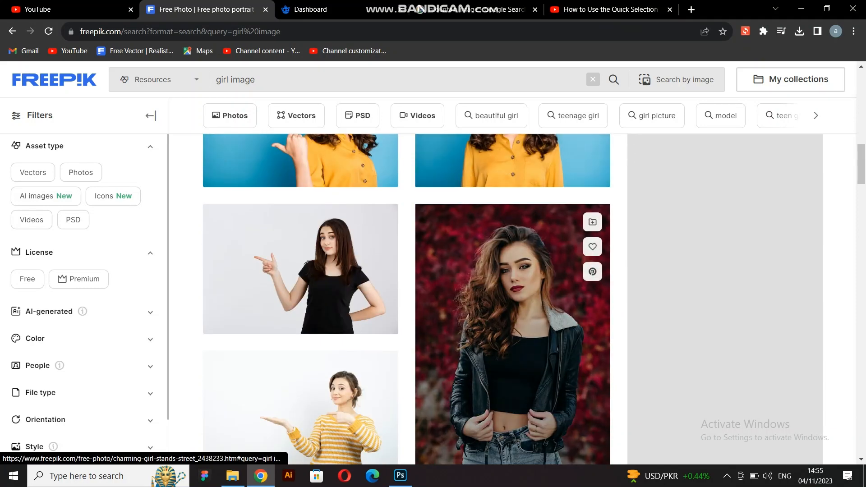
scroll(513, 298, "down", 2)
left_click(300, 194)
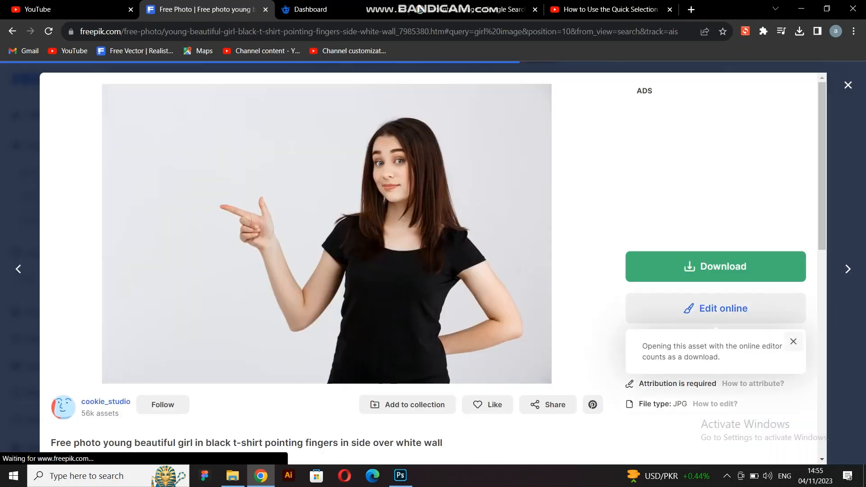
right_click(335, 150)
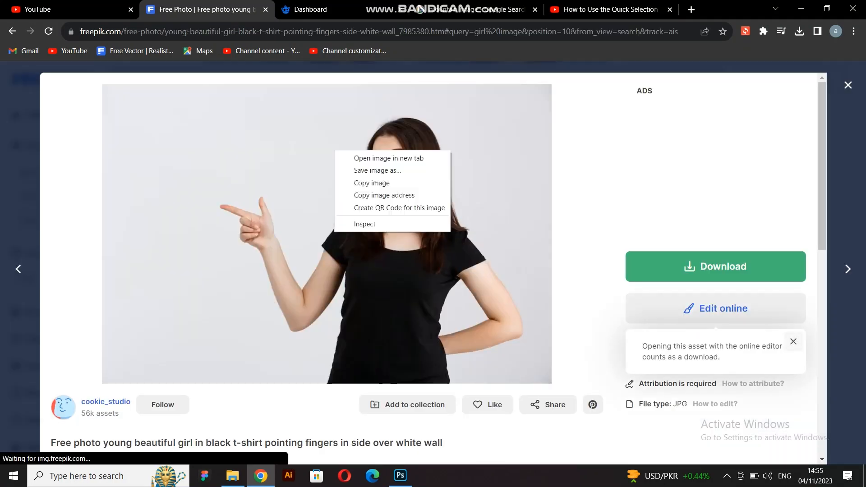
left_click(378, 171)
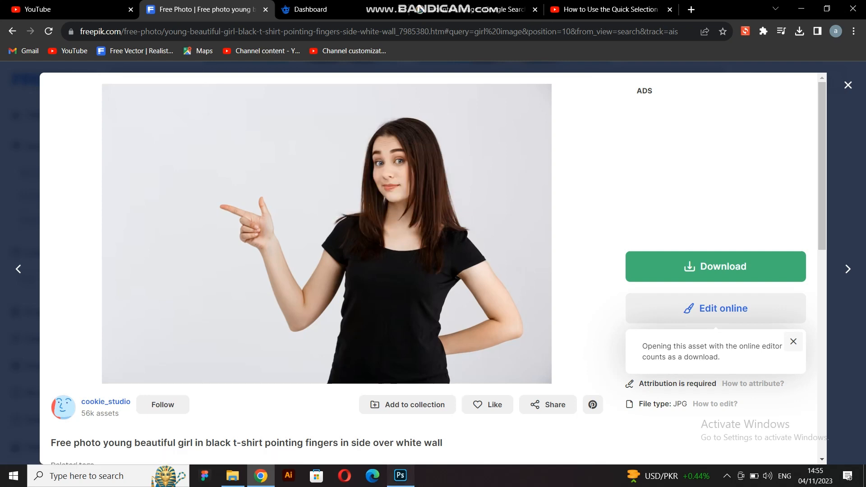
Return to Photoshop, paste the copied photo into the document, and place it in the empty area left of the first woman
left_click(400, 476)
key("ctrl")
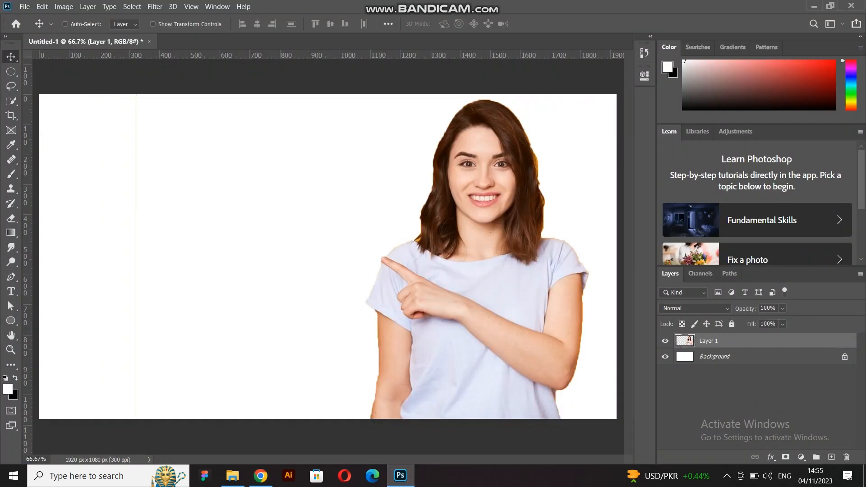
key("ctrl+v")
left_click_drag(348, 252, 231, 241)
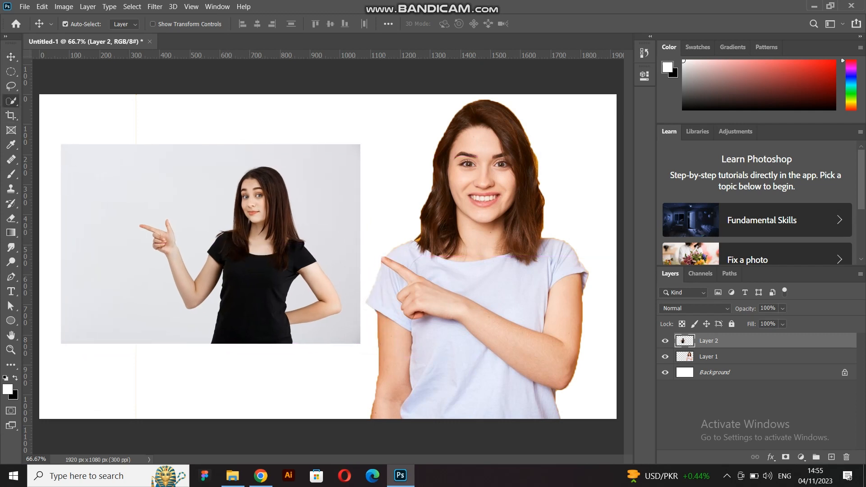
Select the grey background around the woman in black with the Quick Selection tool
right_click(10, 101)
left_click(54, 110)
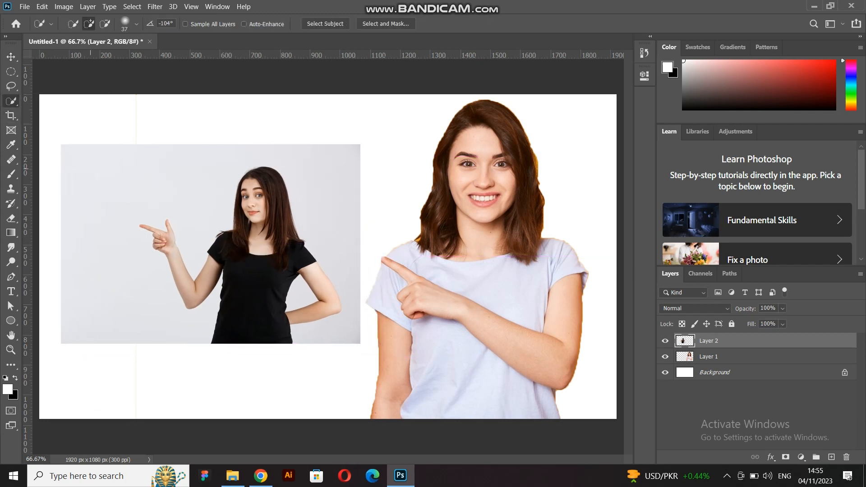
mouse_move(90, 168)
left_mouse_down()
mouse_move(111, 167)
mouse_move(120, 179)
mouse_move(136, 234)
left_mouse_up()
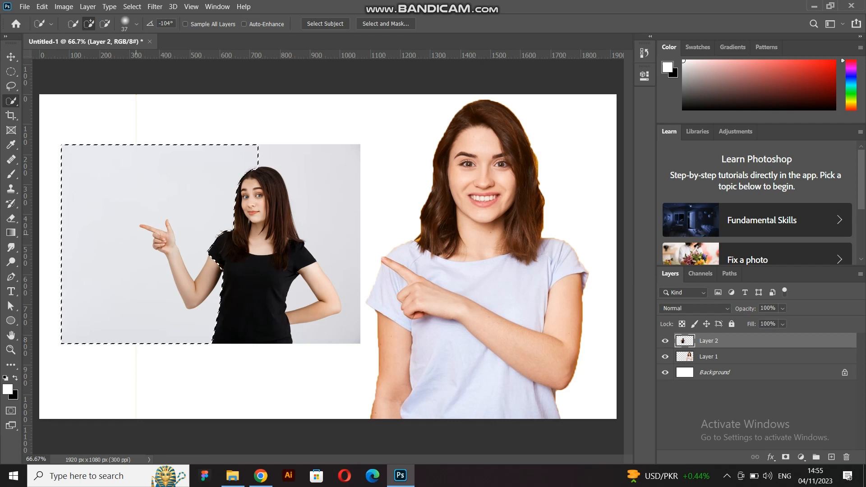
mouse_move(259, 155)
left_mouse_down()
mouse_move(297, 166)
mouse_move(314, 188)
left_mouse_up()
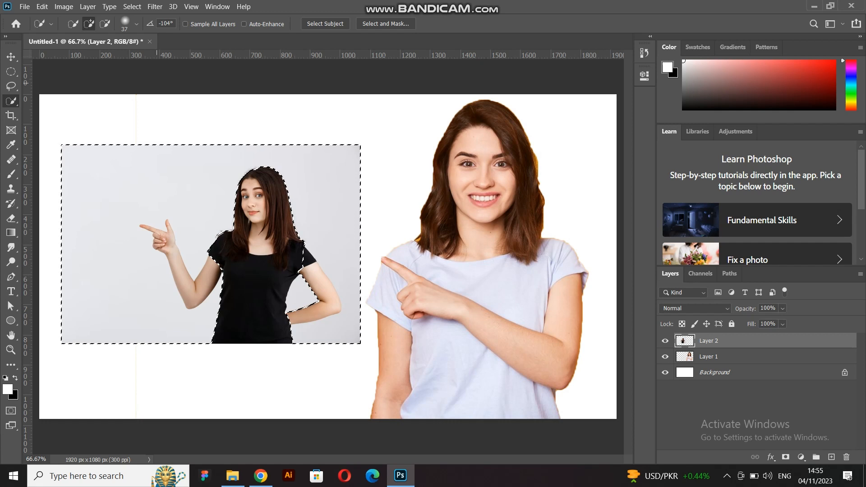
Subtract both of the woman's arms and her pointing hand from the background selection
key("alt")
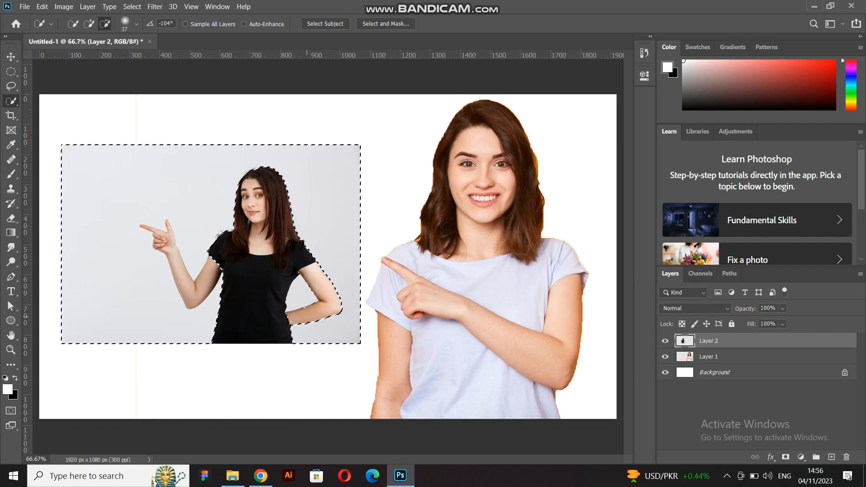
left_click(89, 24)
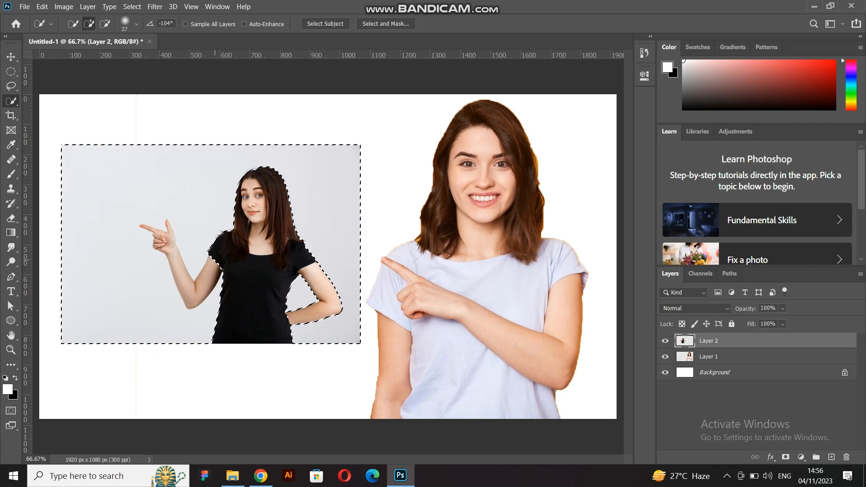
left_click(104, 23)
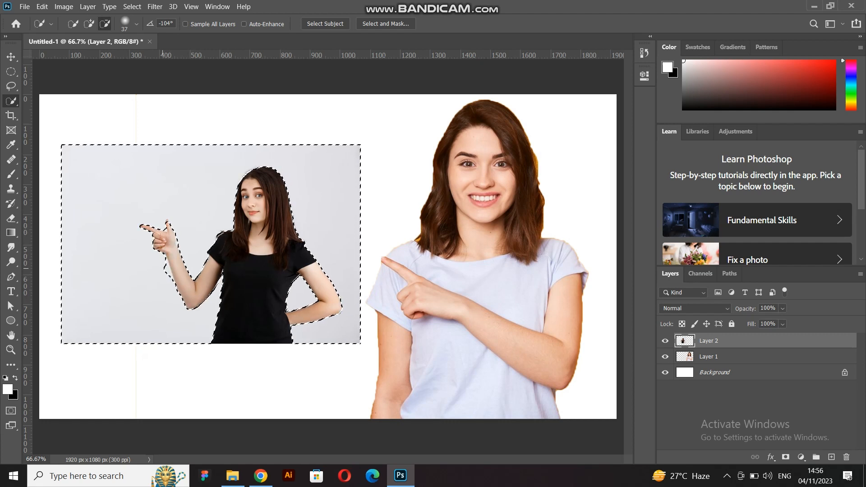
Set the selection brush size to 21 px and add the missed background below the pointing hand and between its fingers
left_click(89, 24)
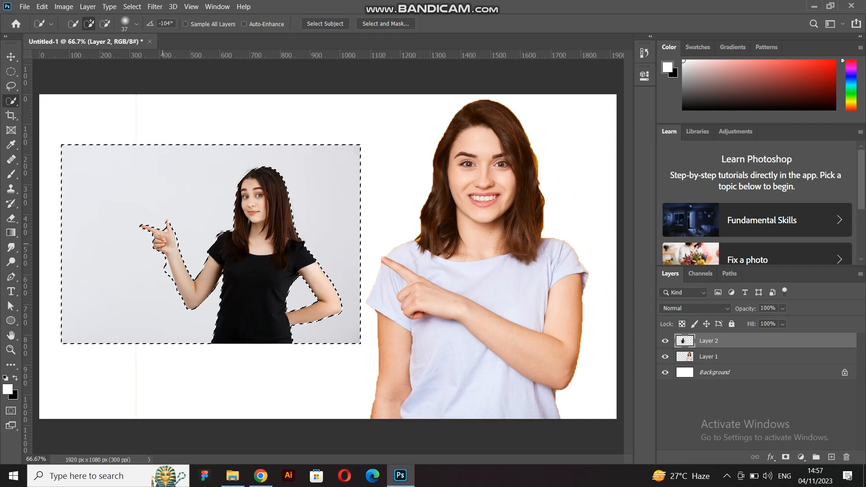
left_click(136, 24)
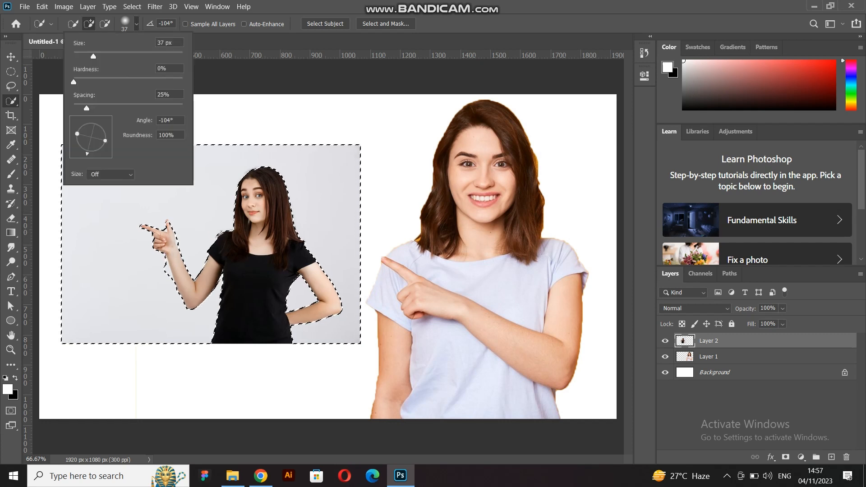
left_click_drag(93, 56, 84, 56)
left_click(165, 275)
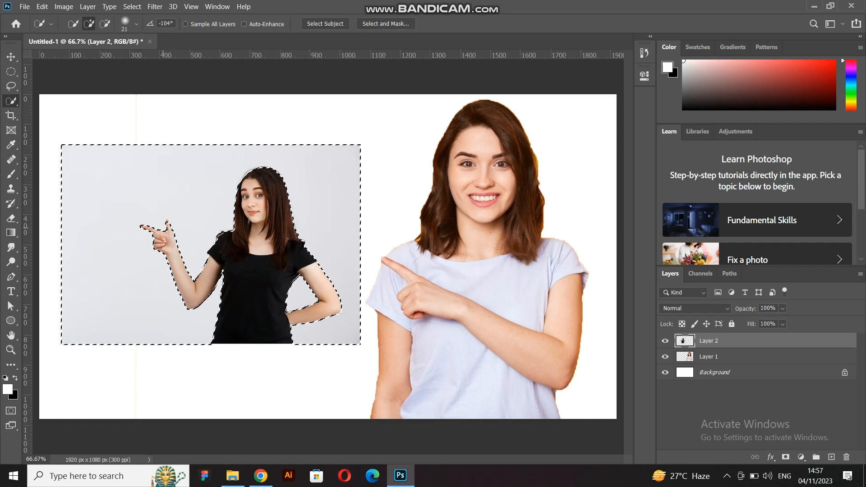
left_click_drag(163, 227, 172, 224)
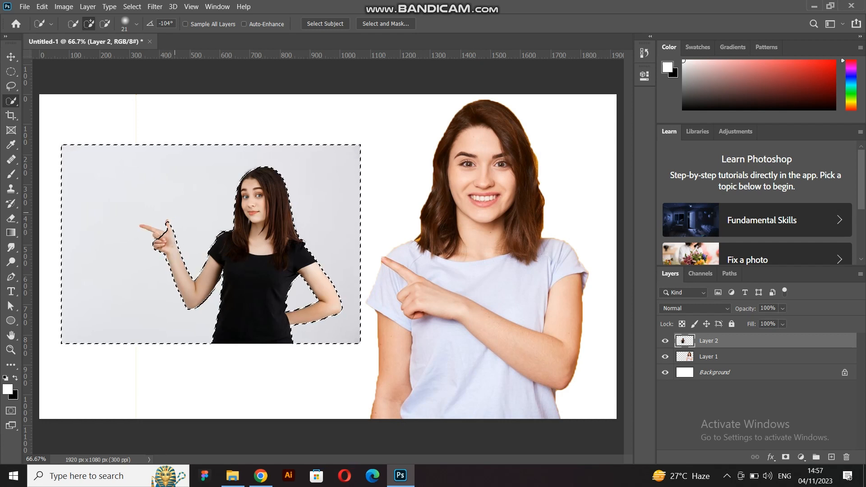
Subtract the pointing fingers from the background selection and reduce the brush size to 12 px
left_click(104, 24)
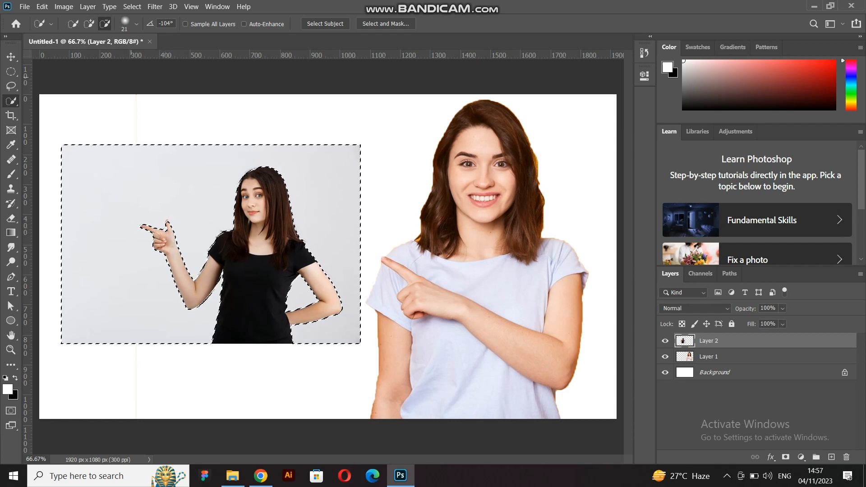
left_click(136, 24)
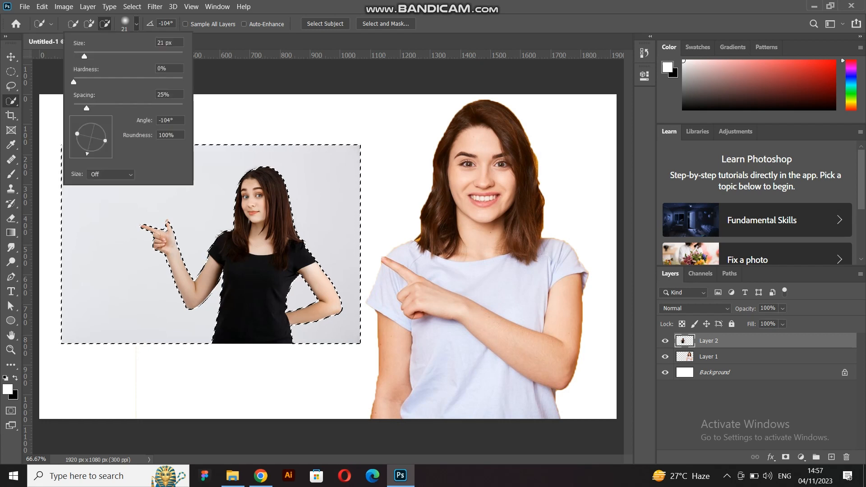
left_click_drag(84, 57, 79, 56)
key("ctrl+plus")
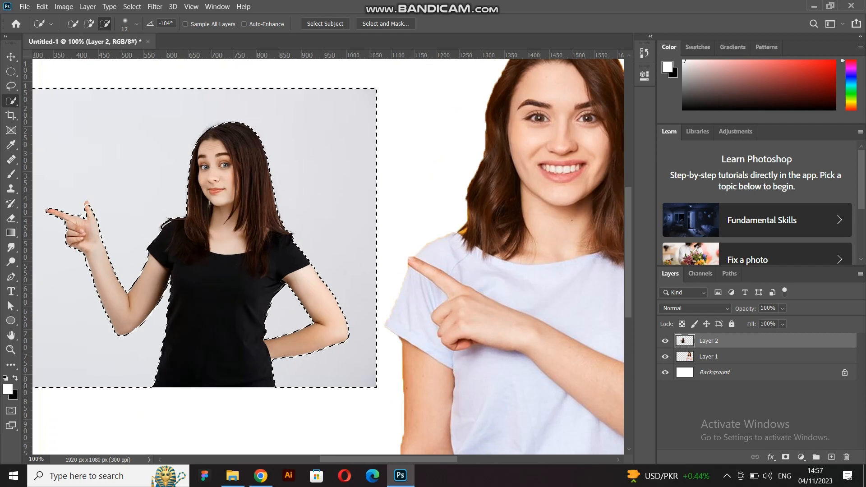
scroll(328, 256, "left", 5)
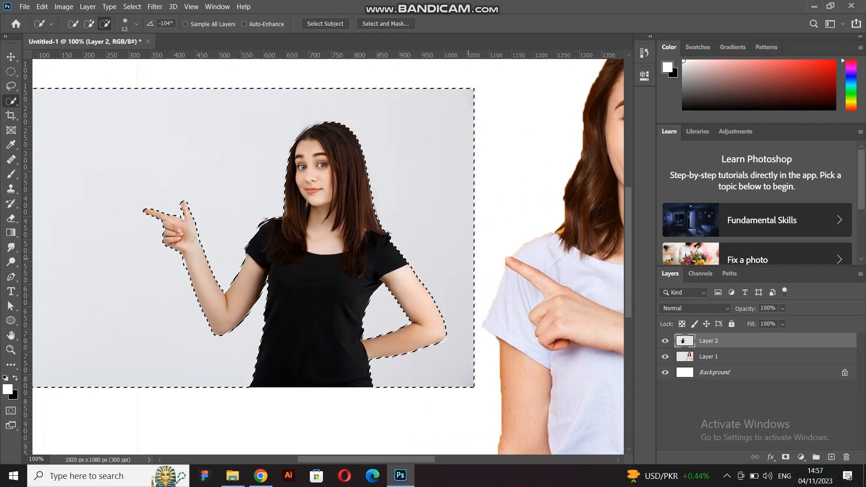
Delete the selected grey background around the woman in black and deselect
key("Delete")
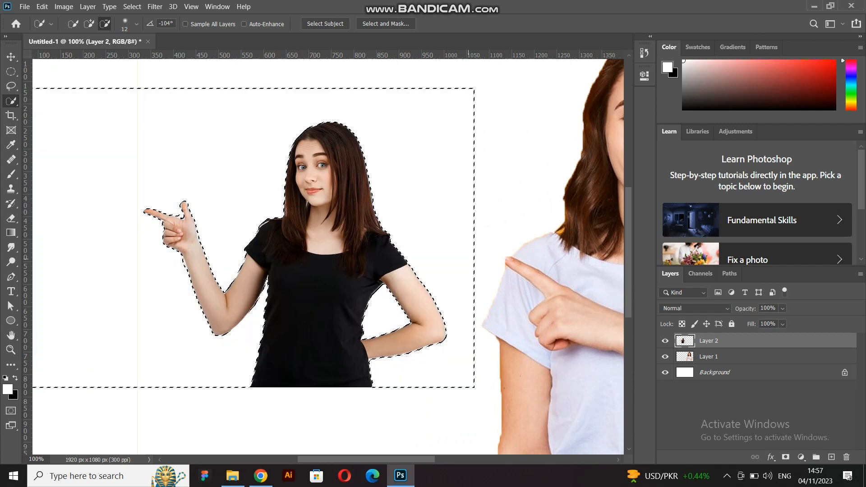
key("v")
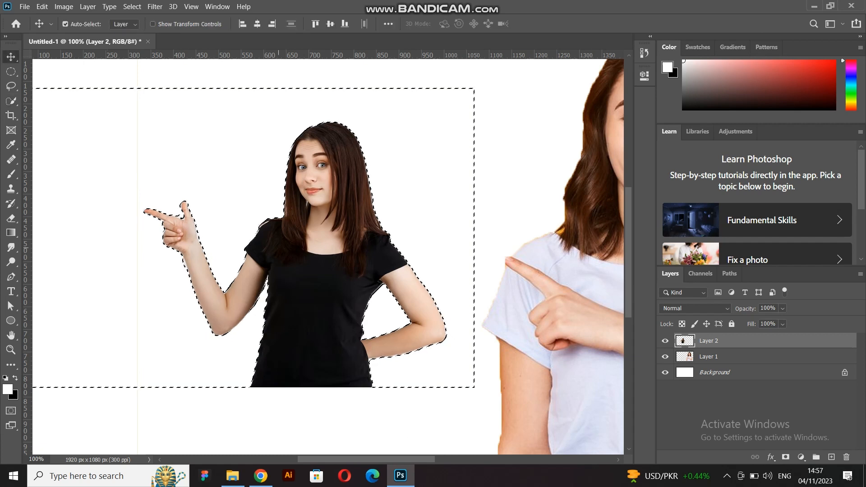
key("ctrl+d")
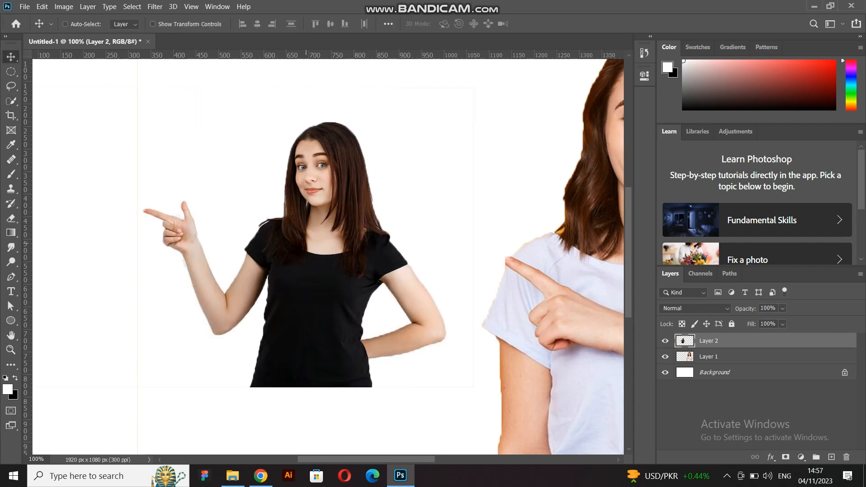
Move the cutout of the woman in black slightly to the left on the canvas
key("ctrl+minus")
key("ctrl+minus")
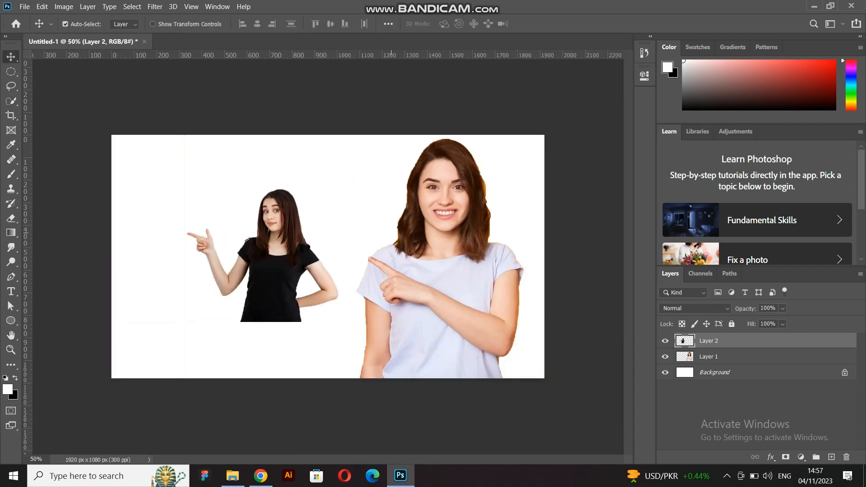
left_click_drag(276, 266, 252, 266)
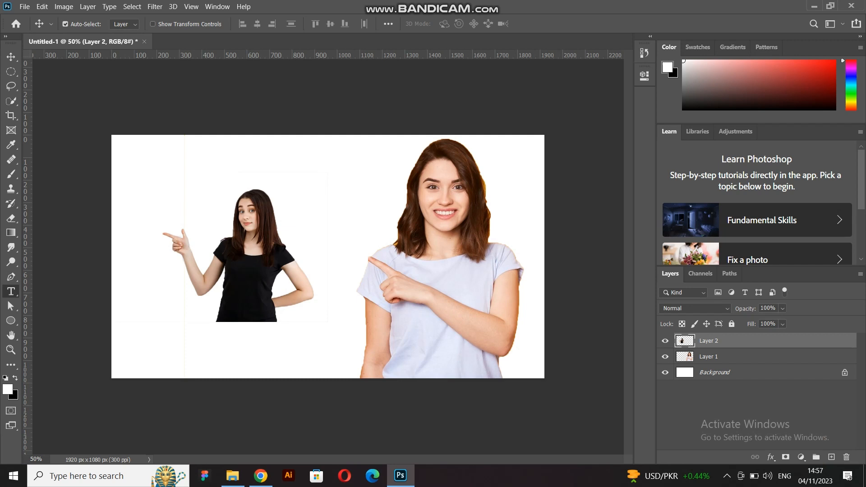
Add the title text "Quick Selection" on a new layer above the woman in black
key("t")
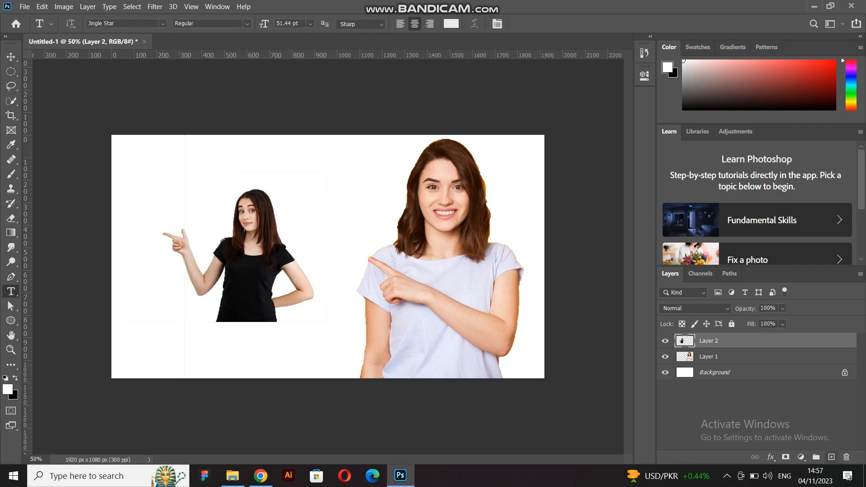
left_click(831, 457)
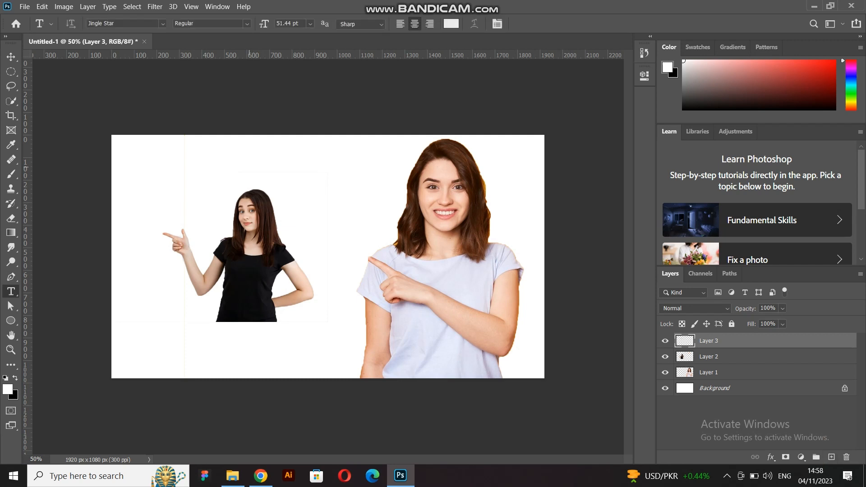
left_click(249, 167)
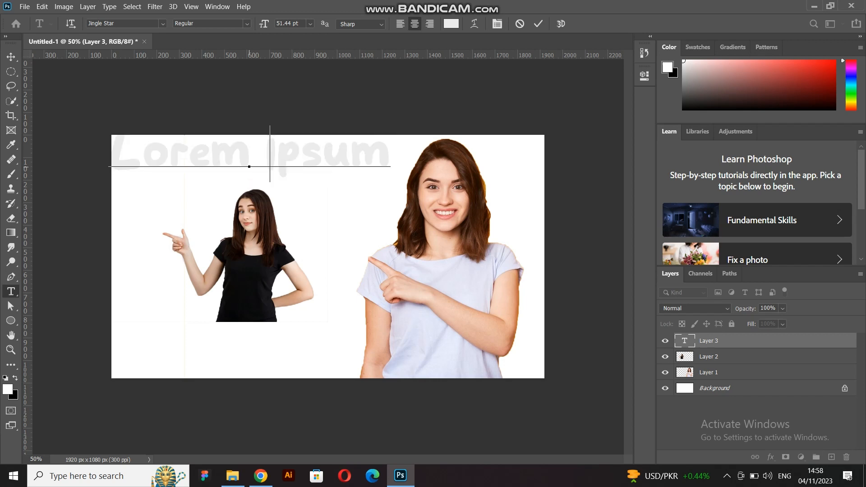
type("Quick Selection")
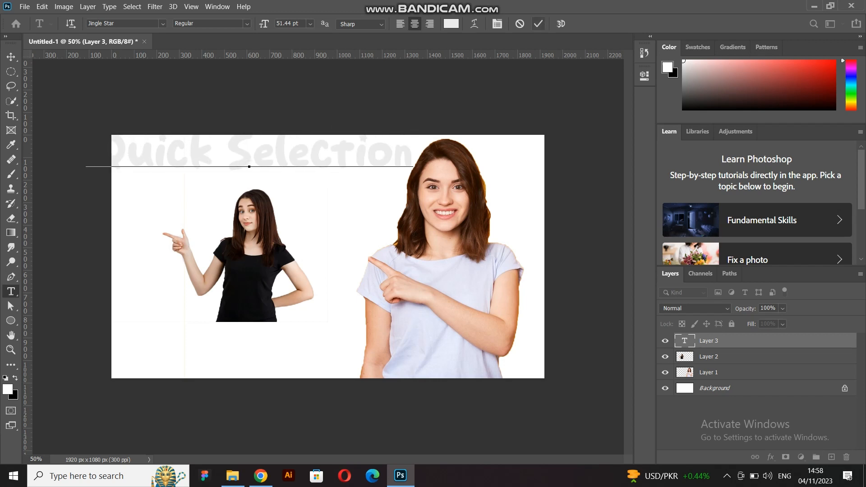
left_click(538, 24)
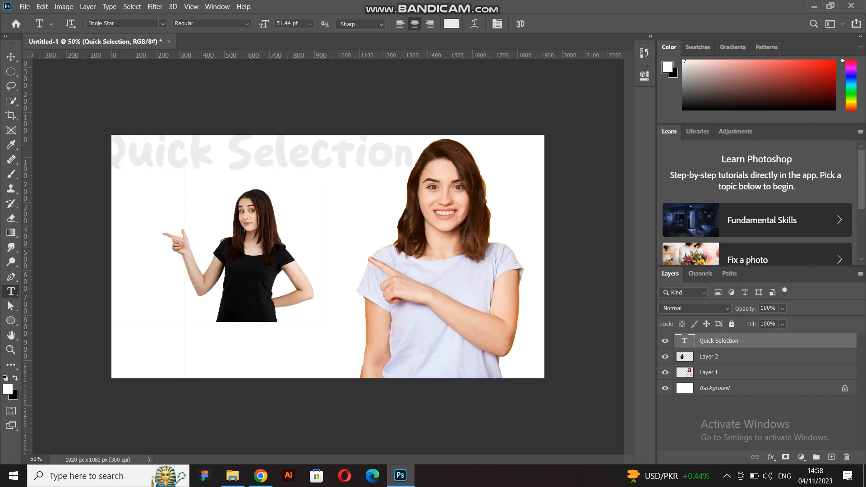
Change the title's text color to black
left_click(451, 24)
left_click(545, 269)
left_click(799, 121)
Set the title's font to Raleway in the Bold style
left_click(645, 76)
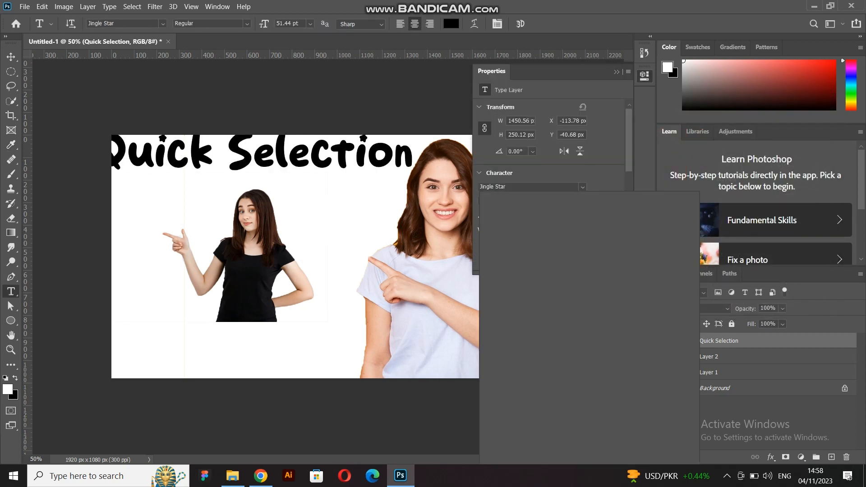
scroll(587, 244, "up", 5)
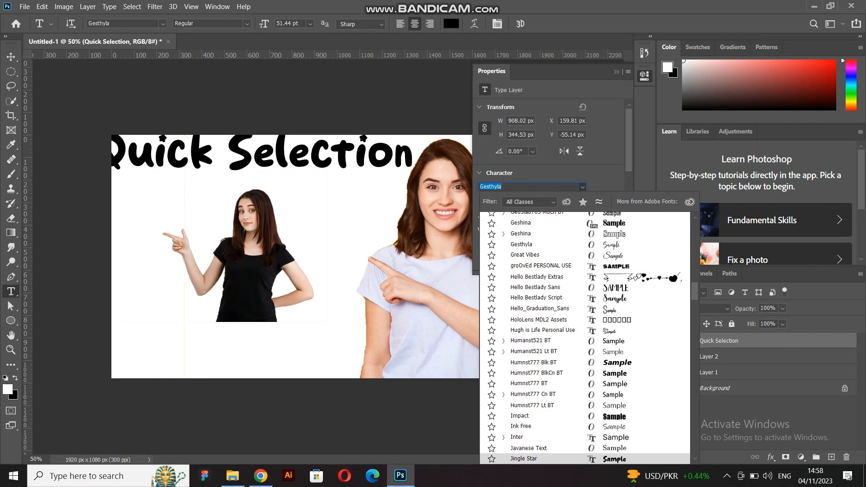
scroll(585, 338, "up", 8)
scroll(585, 244, "up", 10)
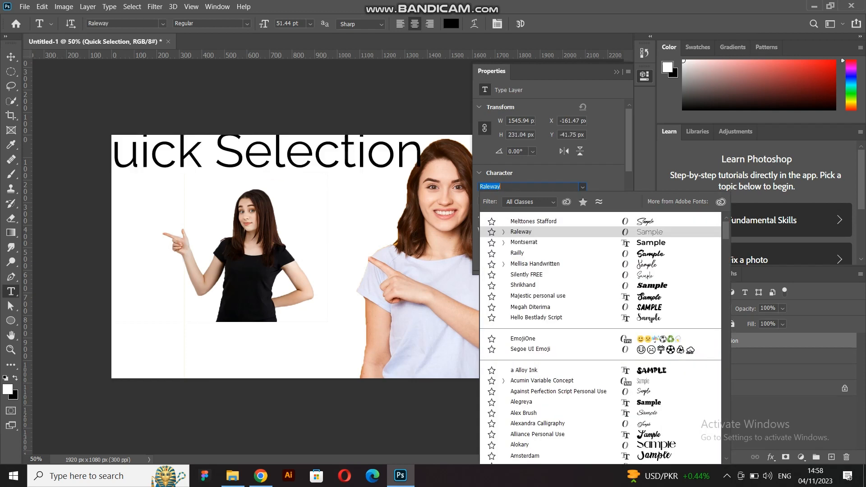
left_click(524, 231)
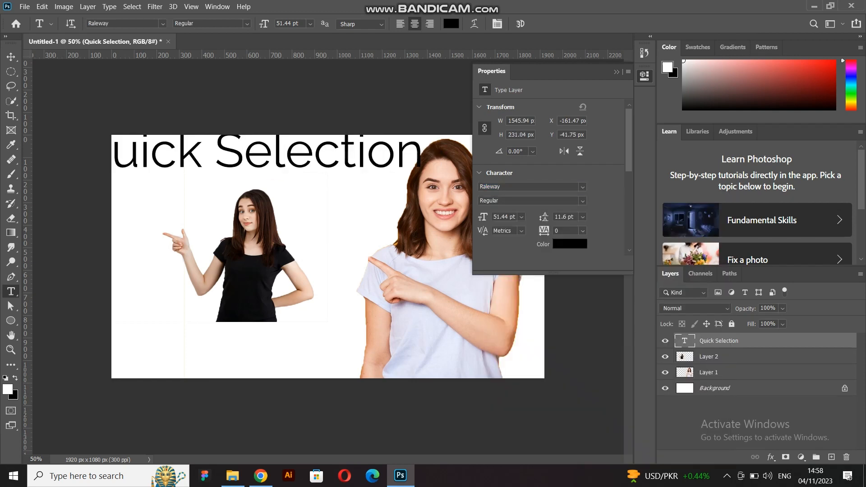
left_click(583, 201)
left_click(519, 319)
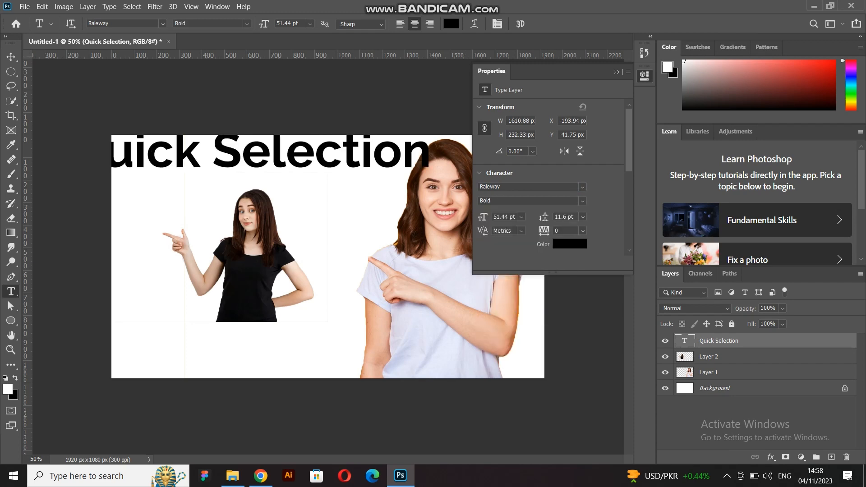
Reduce the title's font size to 36 pt and switch to the Move tool
left_click(522, 217)
left_click(519, 343)
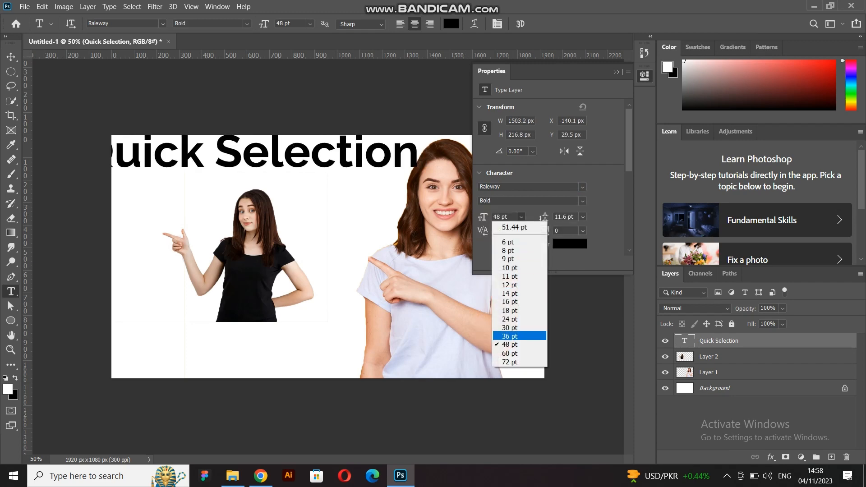
left_click(510, 336)
key("v")
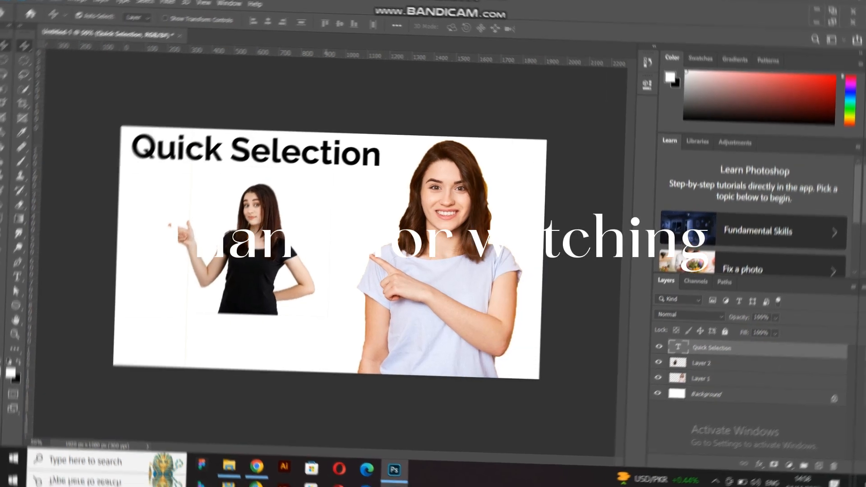